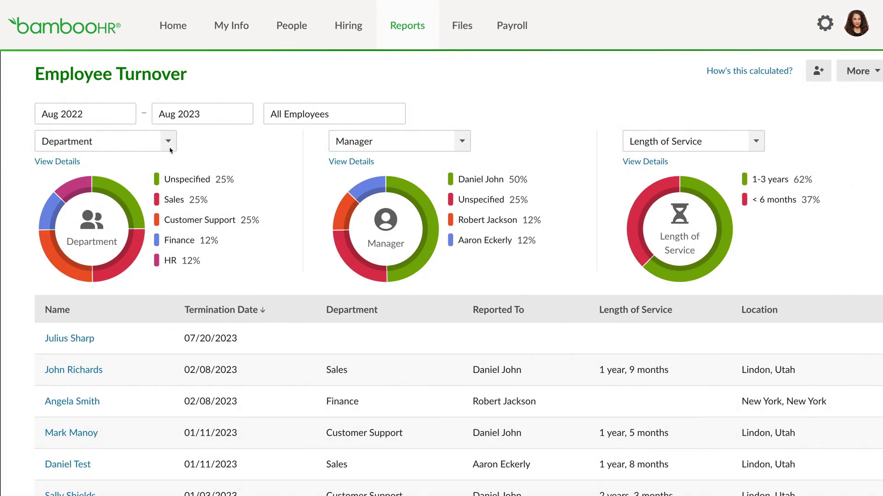
Break the first turnover chart down by Termination Reason instead of Department
click(168, 142)
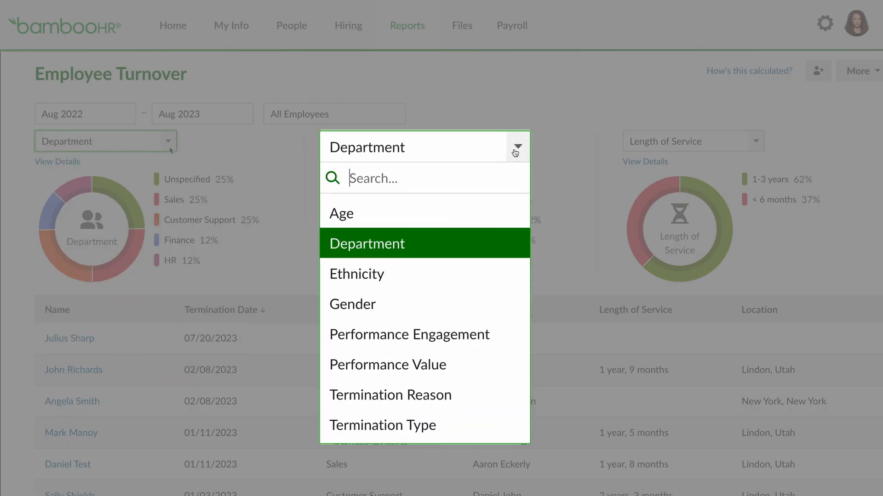
click(404, 394)
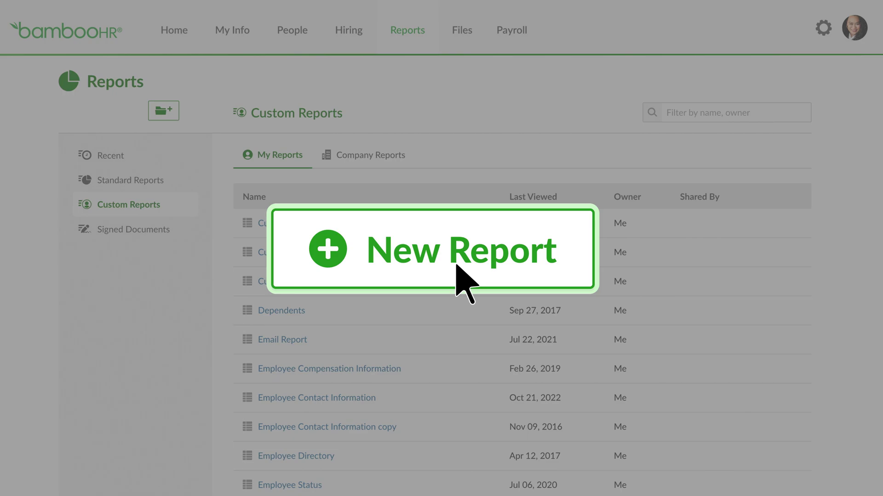
Start a new custom report from the Custom Reports list
click(457, 267)
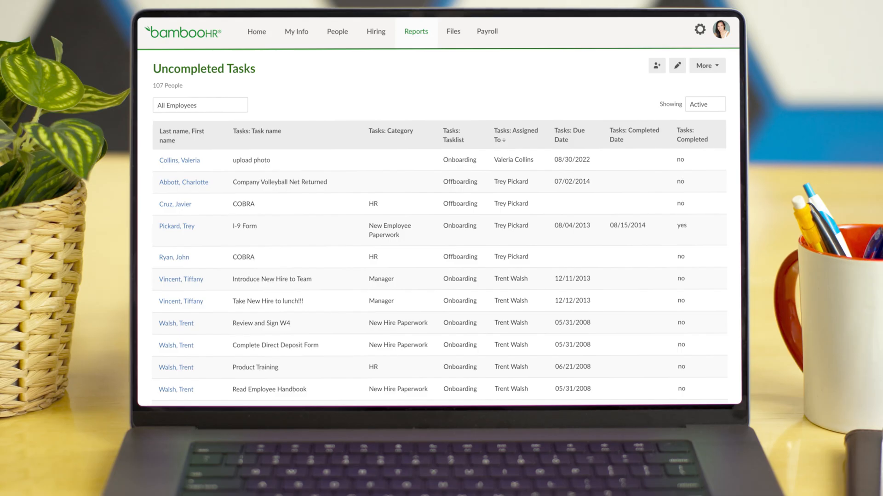
Schedule the Uncompleted Tasks report to email weekly on Friday starting 09/01/2023
click(656, 65)
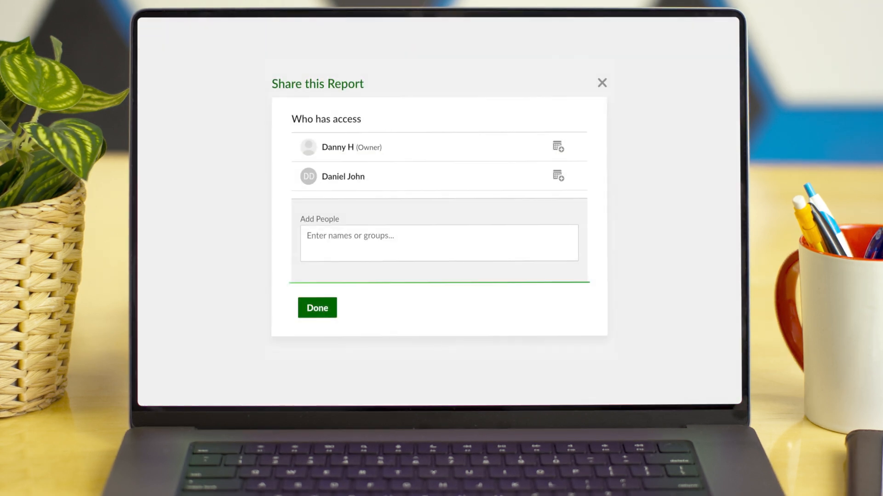
click(558, 148)
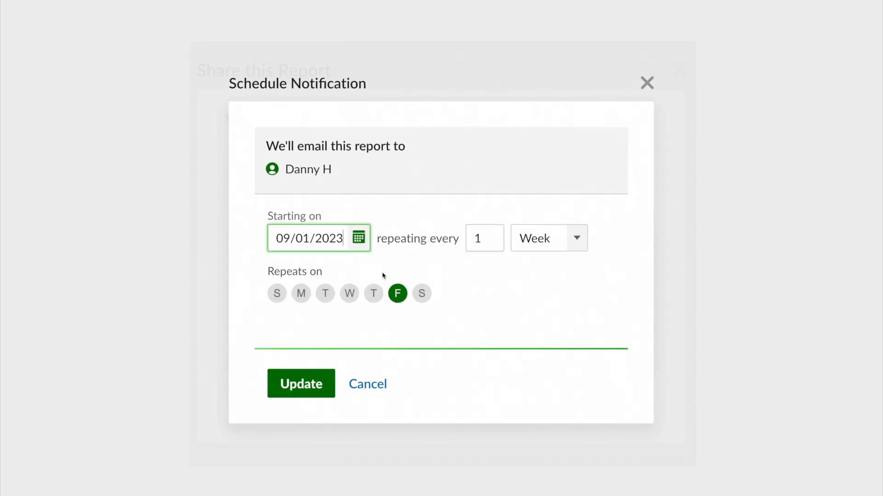
click(351, 245)
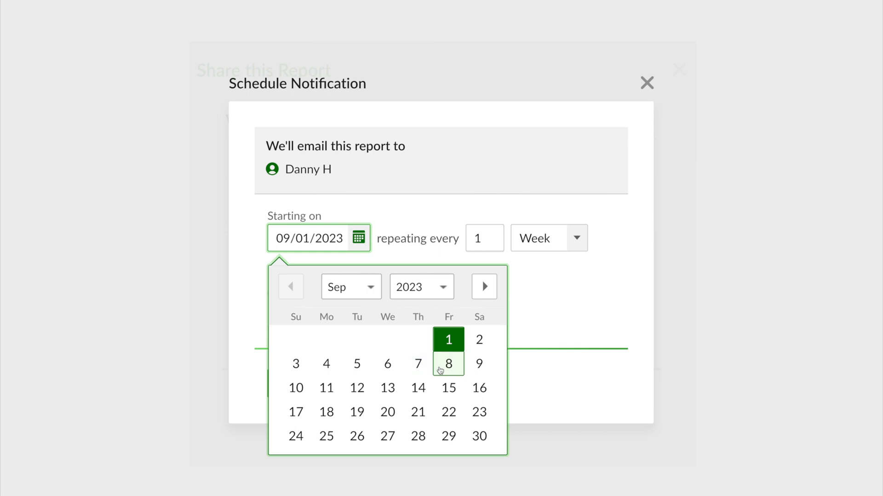